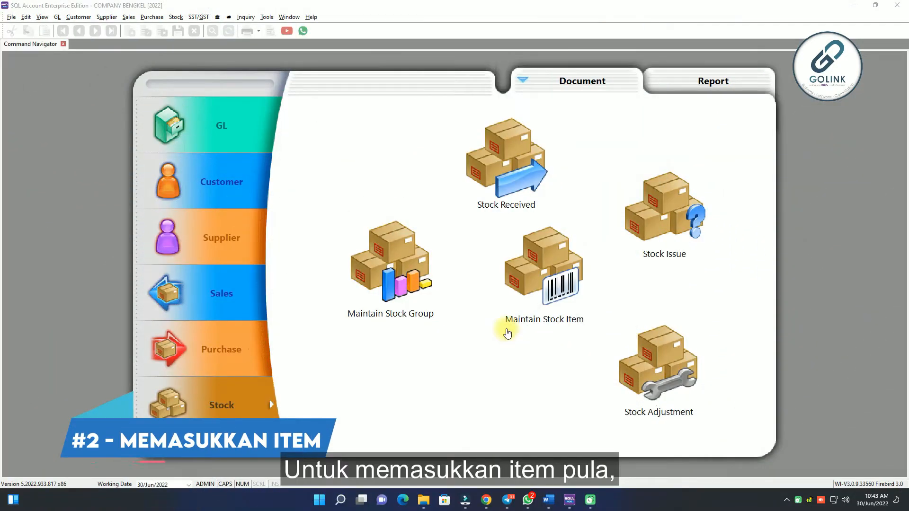
- Create a new stock item with code BF-001 and description BRAKE FLUID 465F 500L
left_click(557, 286)
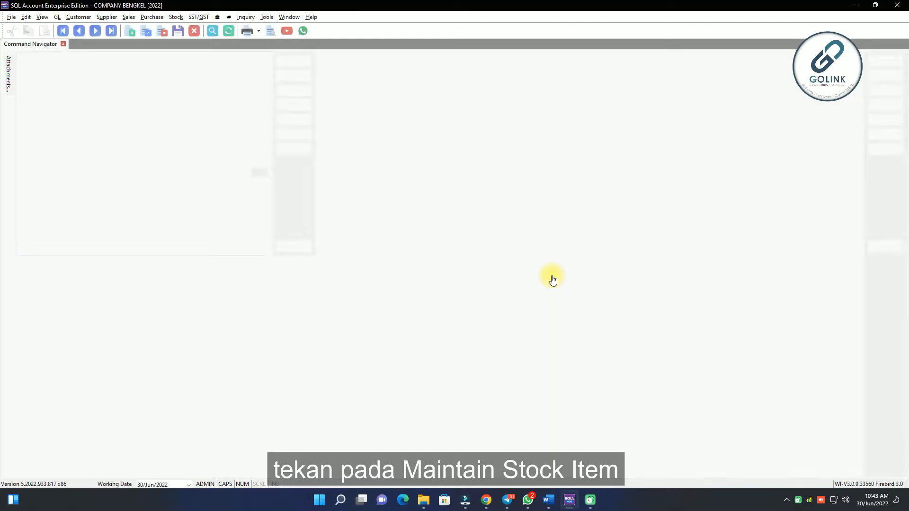
left_click(882, 61)
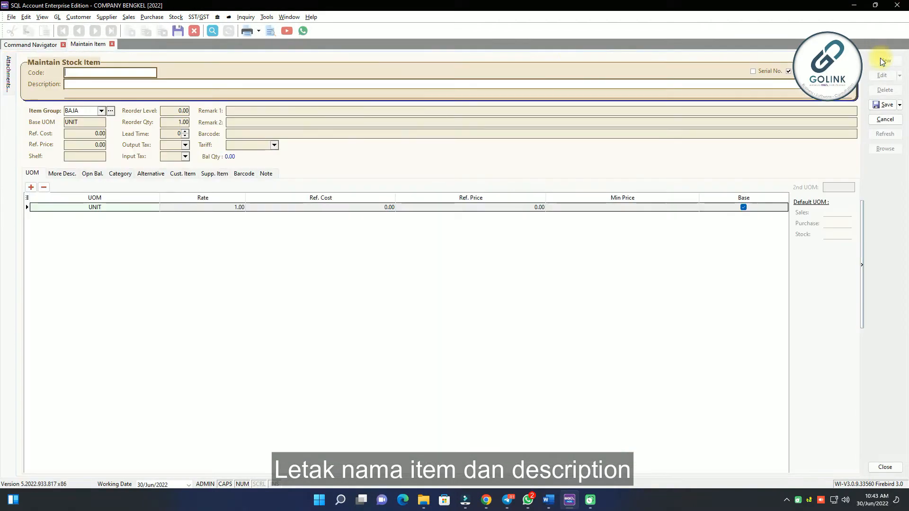
type("BF-001")
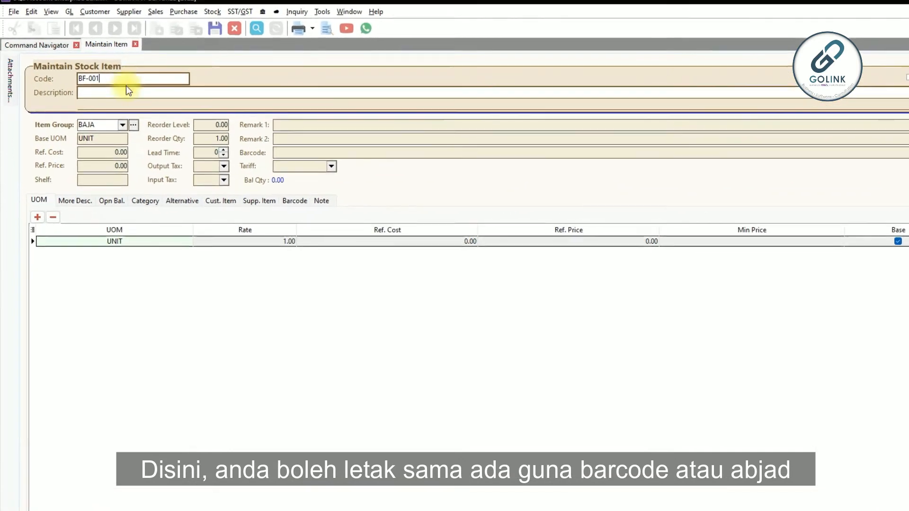
left_click(79, 86)
type("BRAKE FLUID 465")
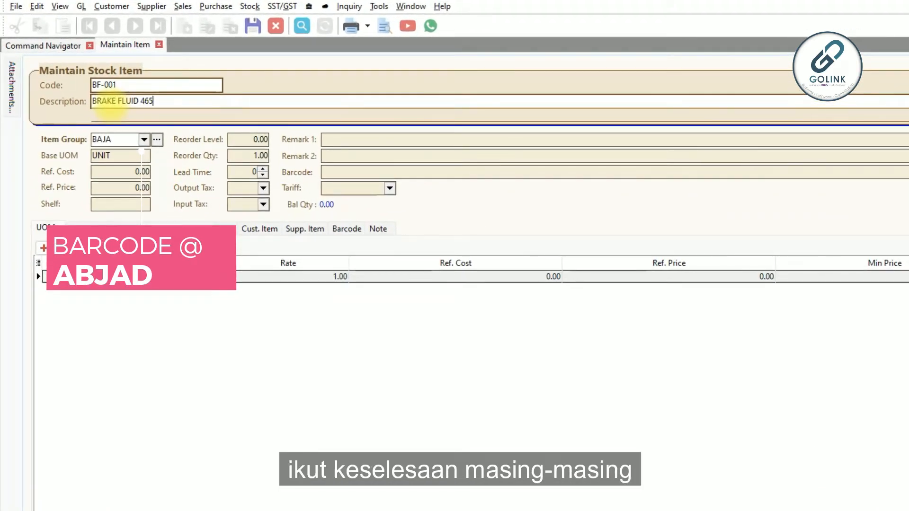
type("F 500L")
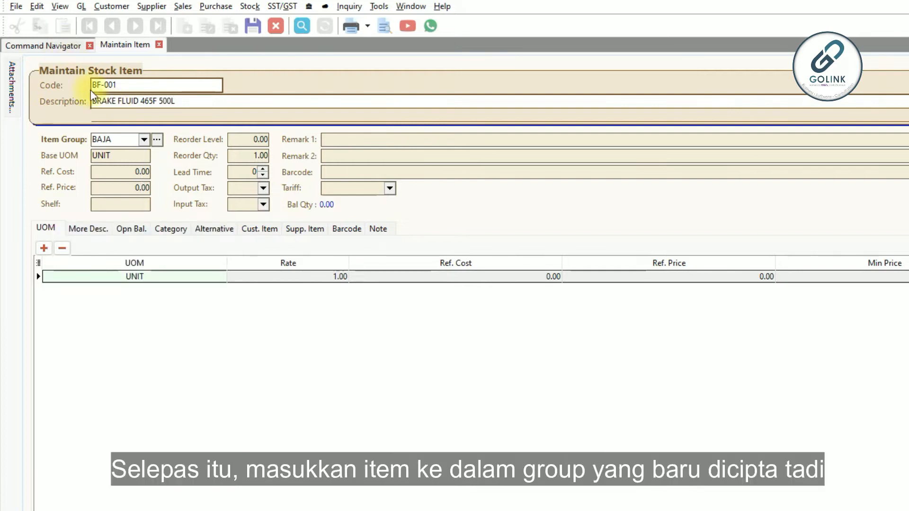
- Assign the new stock item to the OIL item group
left_click(144, 139)
type("OIL")
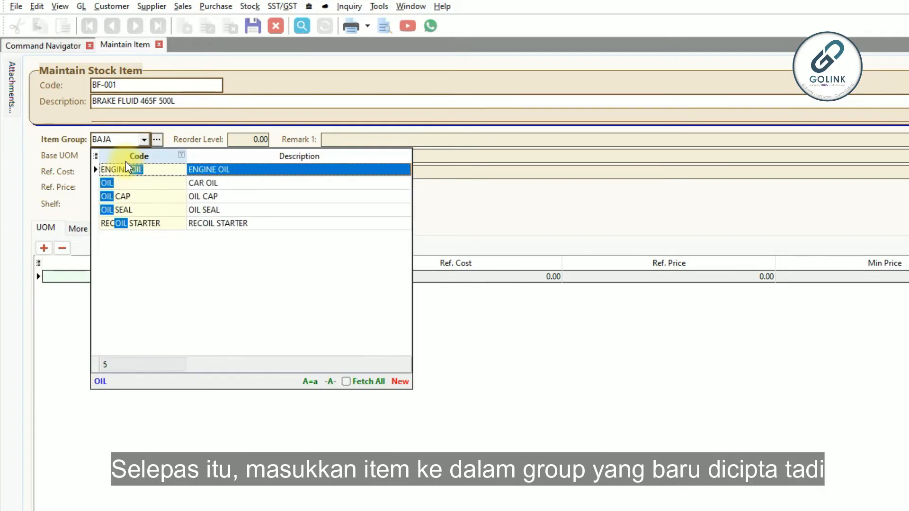
left_click(129, 186)
- Set the item's base UOM to BTL and its reference price to 159.00, and save the item
double_click(122, 157)
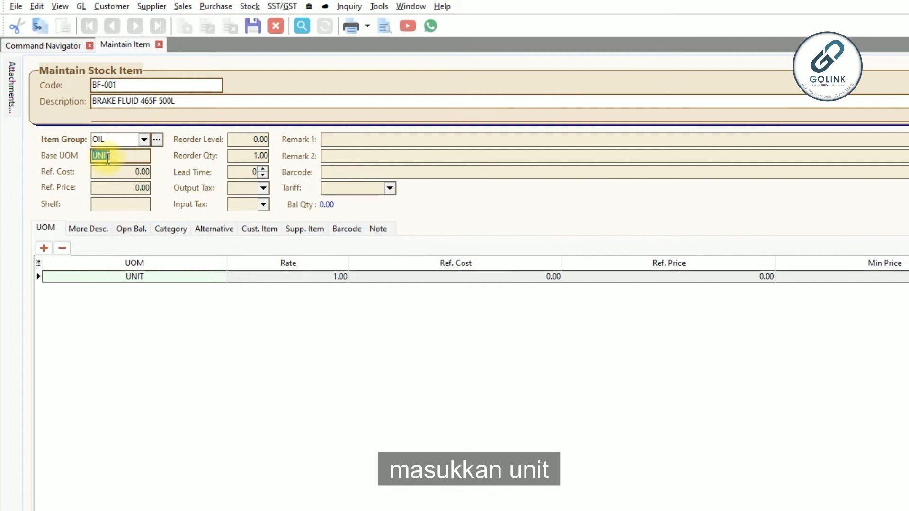
left_click_drag(126, 188, 65, 199)
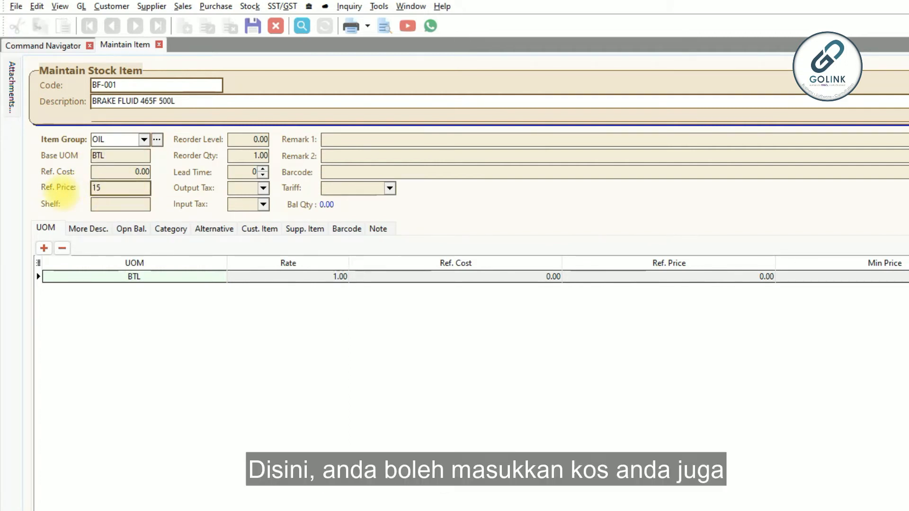
type("159.00")
left_click(244, 331)
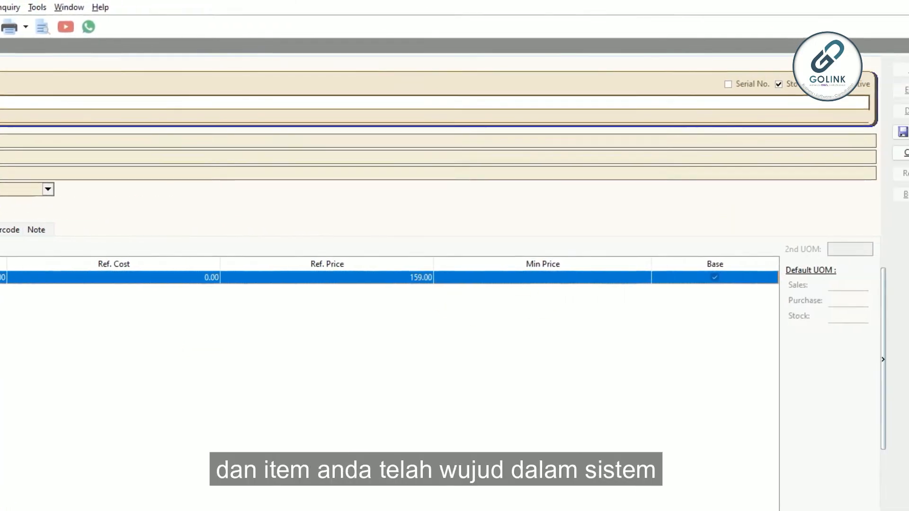
left_click(876, 129)
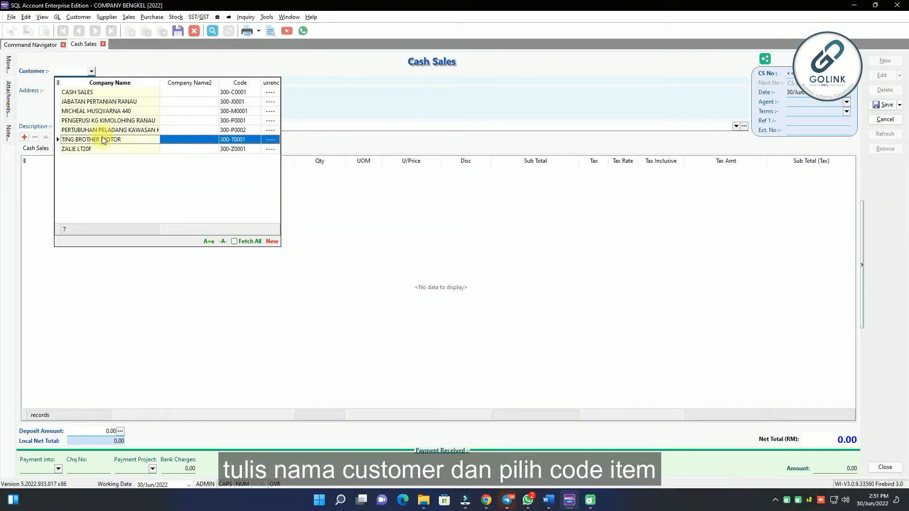
- Fill in the cash sale for TING BROTHER MOTOR with item BF-0001STP, quantity 5 and a discount of 5
left_click(104, 141)
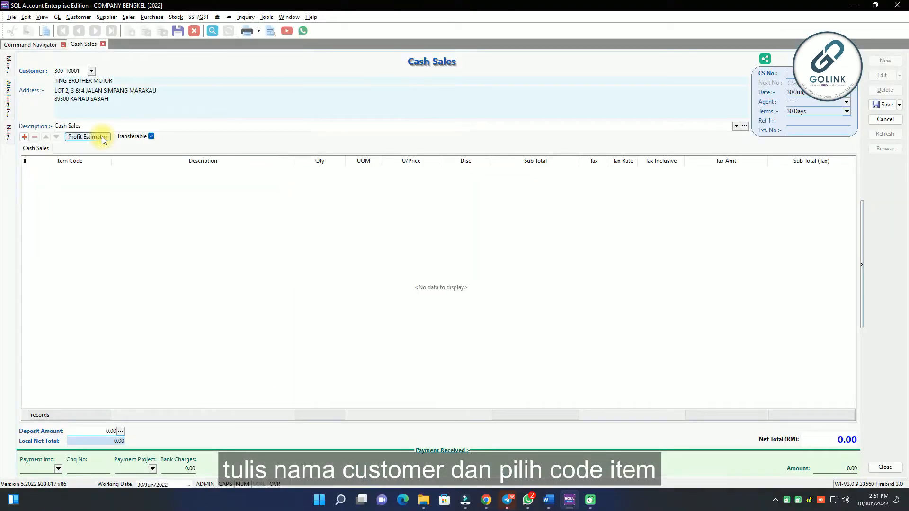
left_click(78, 170)
type("BF-0001STP")
left_click(108, 192)
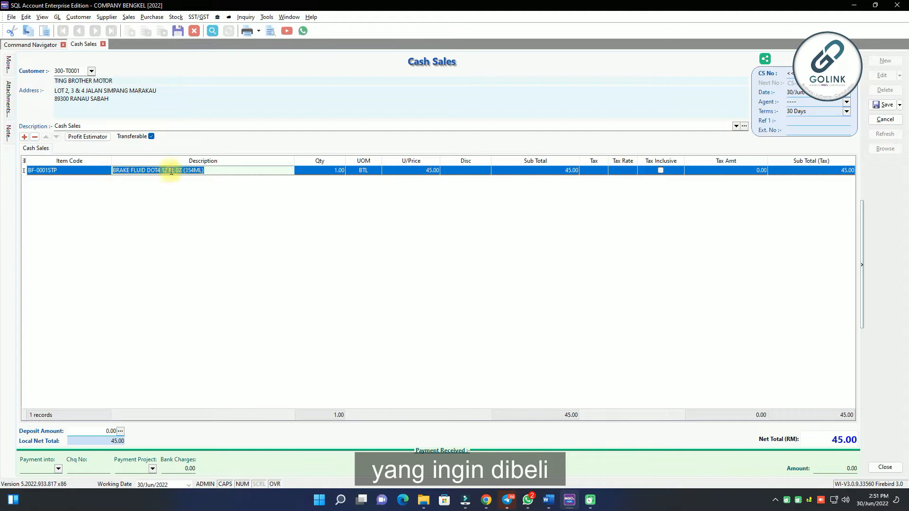
left_click(339, 173)
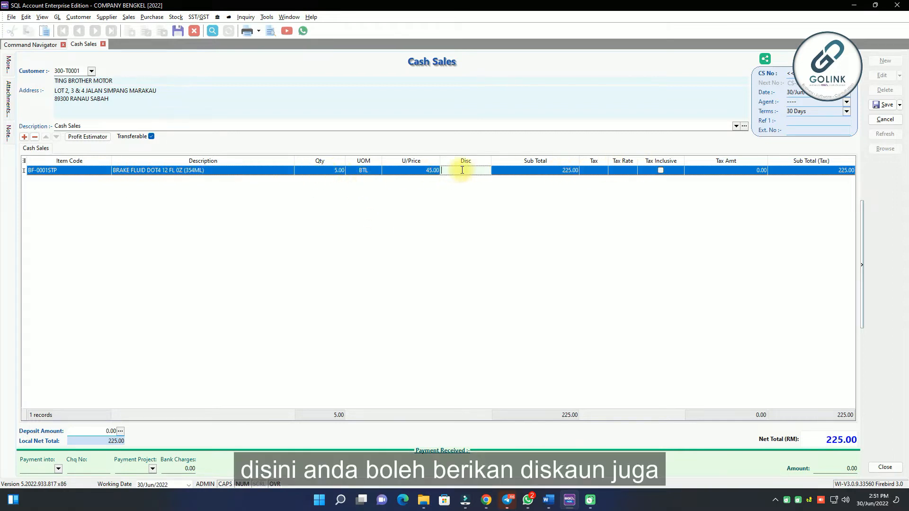
key("Tab")
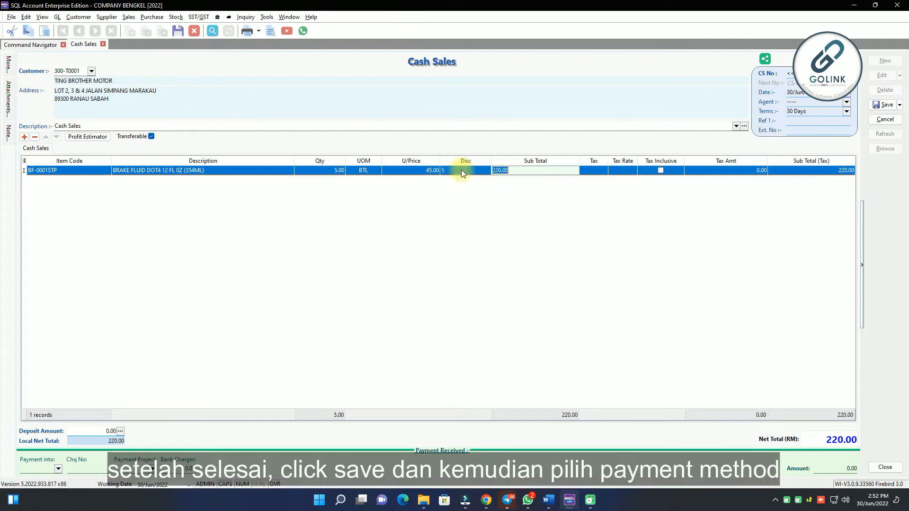
- Save the cash sale with 250 paid by the CASH IN HAND payment method
left_click(883, 105)
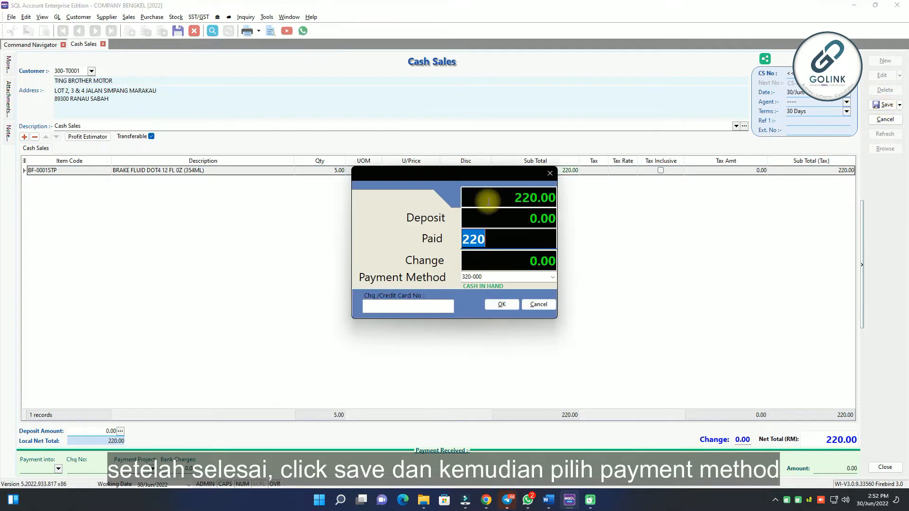
type("0")
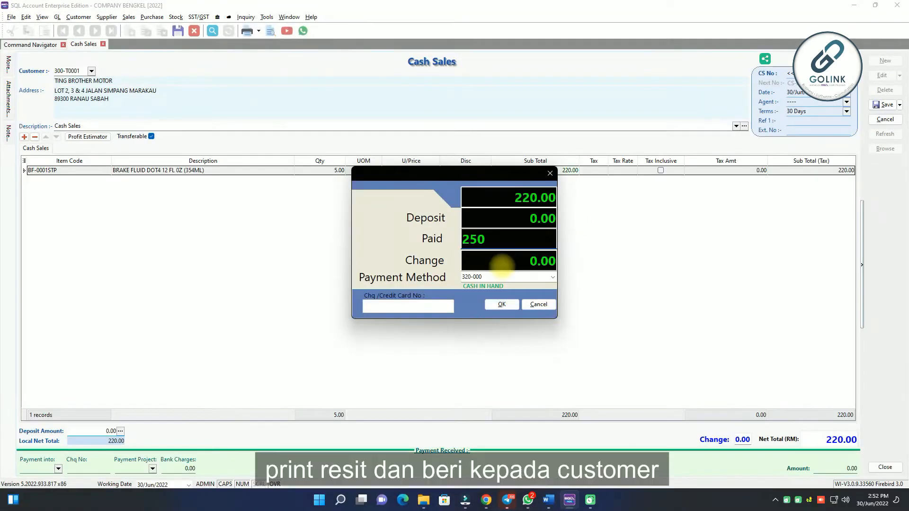
left_click(502, 305)
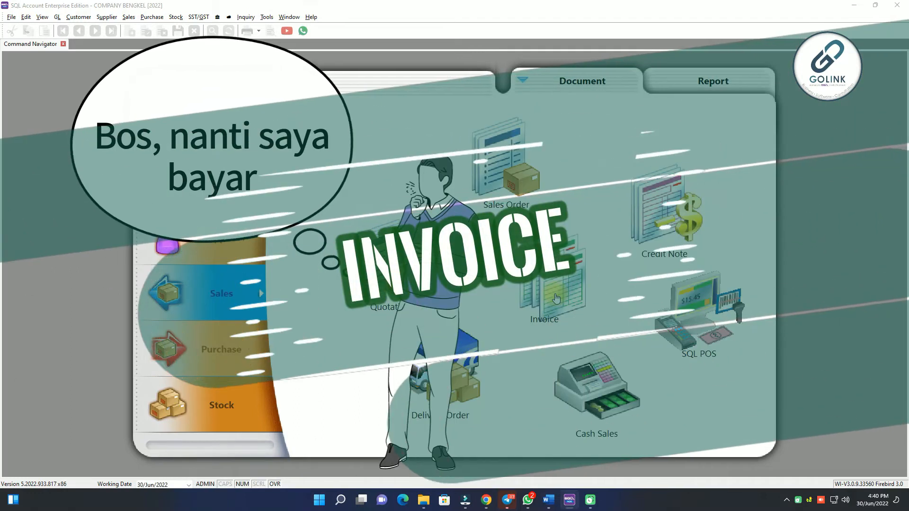
- Create a new sales invoice for the customer TING BROTHER MOTOR
left_click(556, 299)
left_click(877, 65)
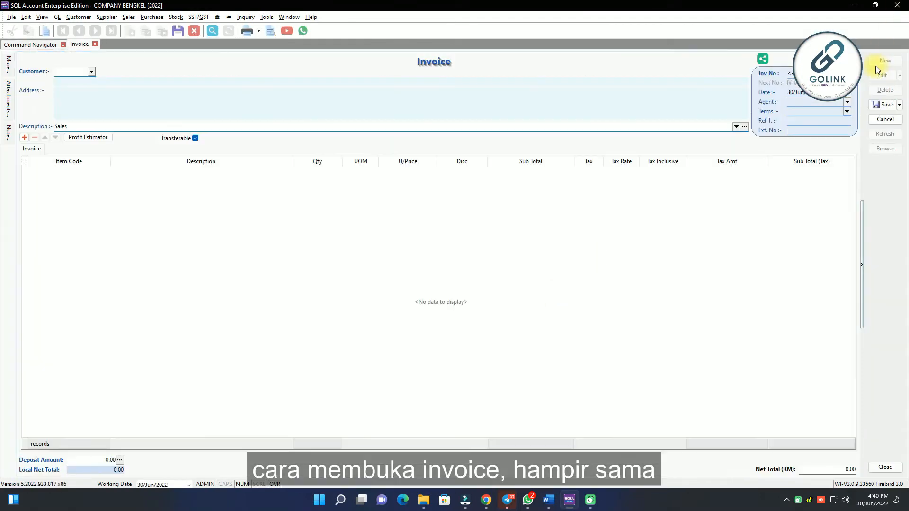
left_click(94, 75)
left_click(90, 139)
- Add item BF-0001STP to the invoice with quantity 5 and a discount of 5
left_click(58, 177)
type("bf")
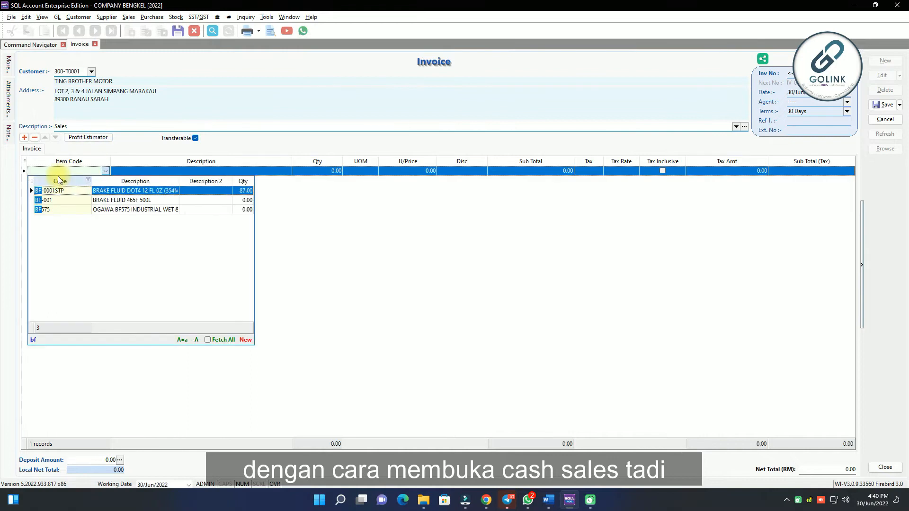
left_click(136, 191)
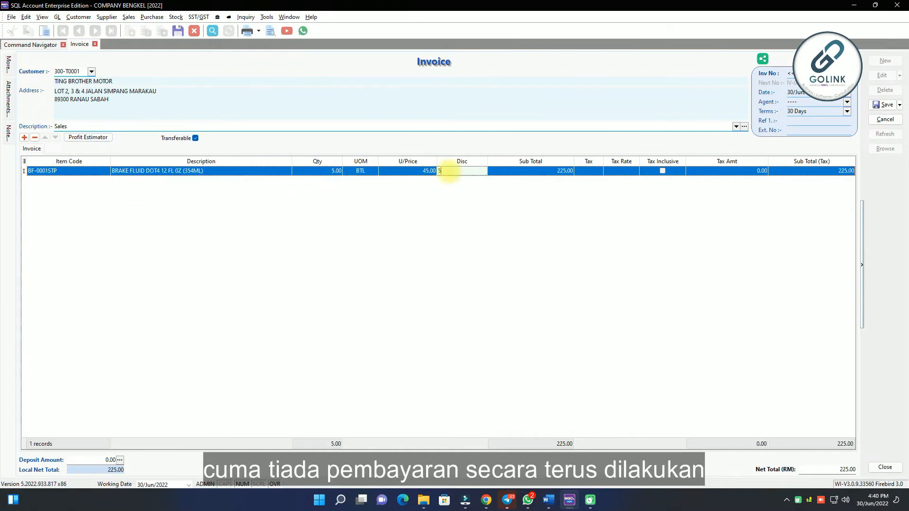
- Save the invoice and preview it in the Sales Invoice 3 (Simple) layout
left_click(882, 105)
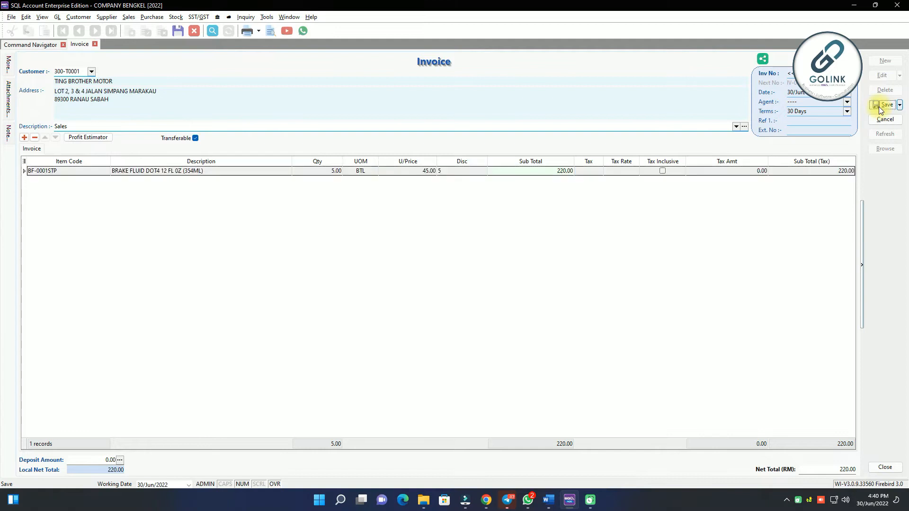
scroll(497, 301, "up", 2)
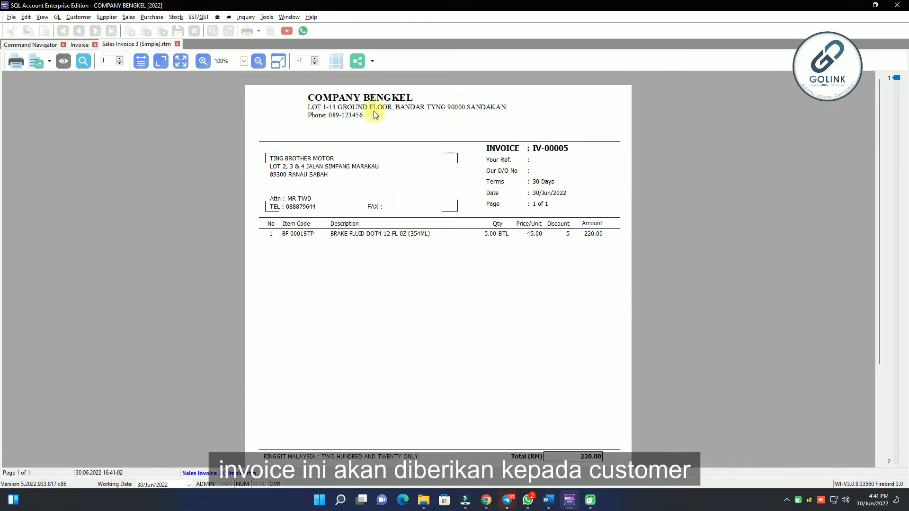
scroll(478, 319, "down", 2)
scroll(481, 320, "up", 2)
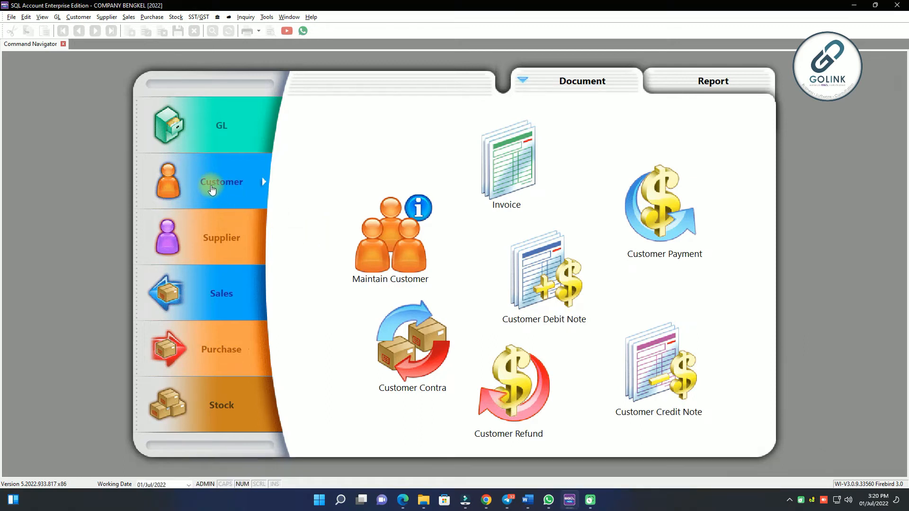
- Start a customer payment entry, selecting the customer and entering the payment amount
left_click(647, 214)
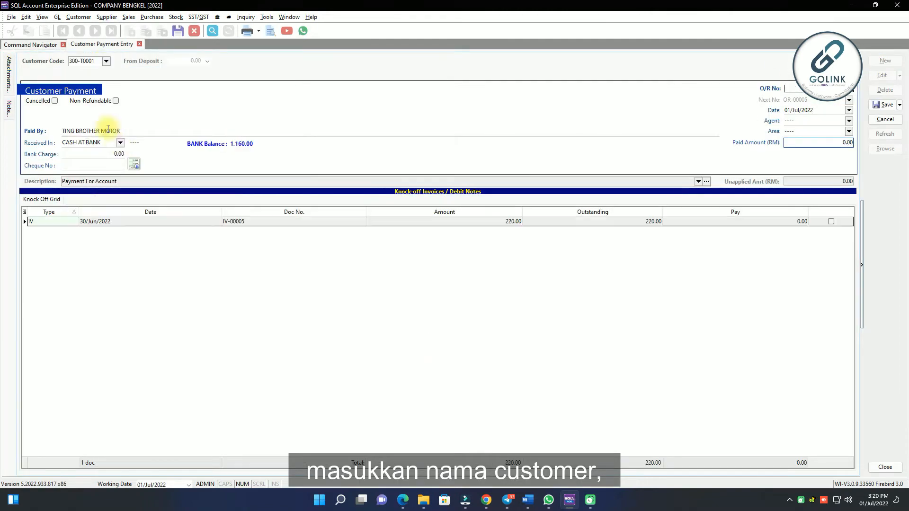
left_click(120, 142)
left_click(135, 195)
left_click_drag(854, 142, 752, 149)
type("100")
left_click(759, 364)
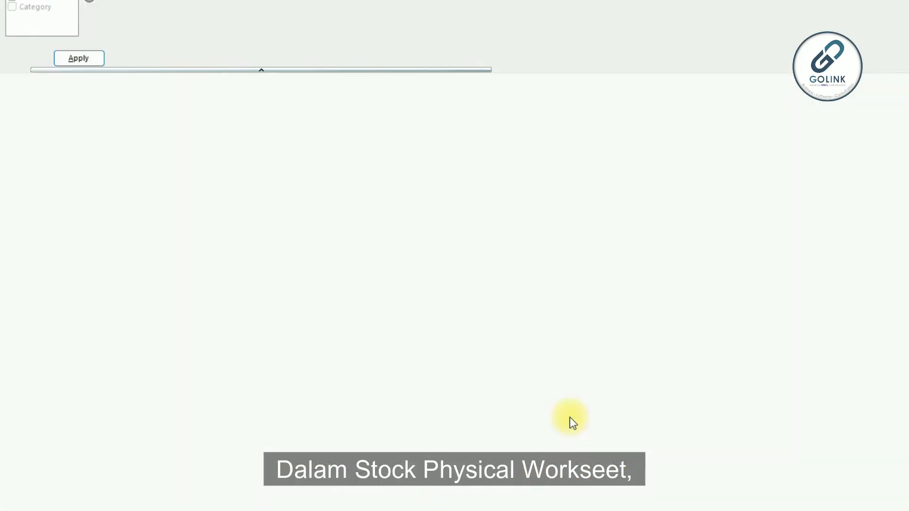
- Generate the Stock Physical Worksheet and preview its Level 1 report to review the stock balances
left_click(330, 135)
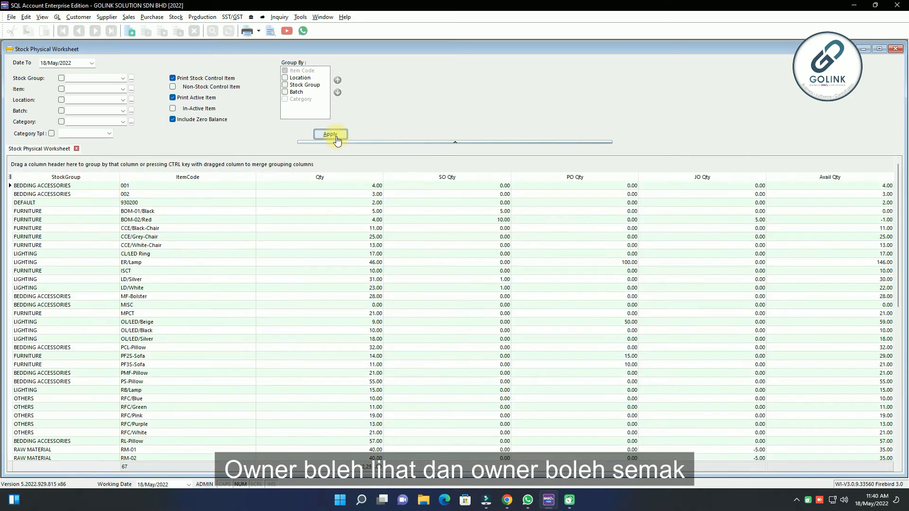
left_click(271, 30)
left_click(492, 301)
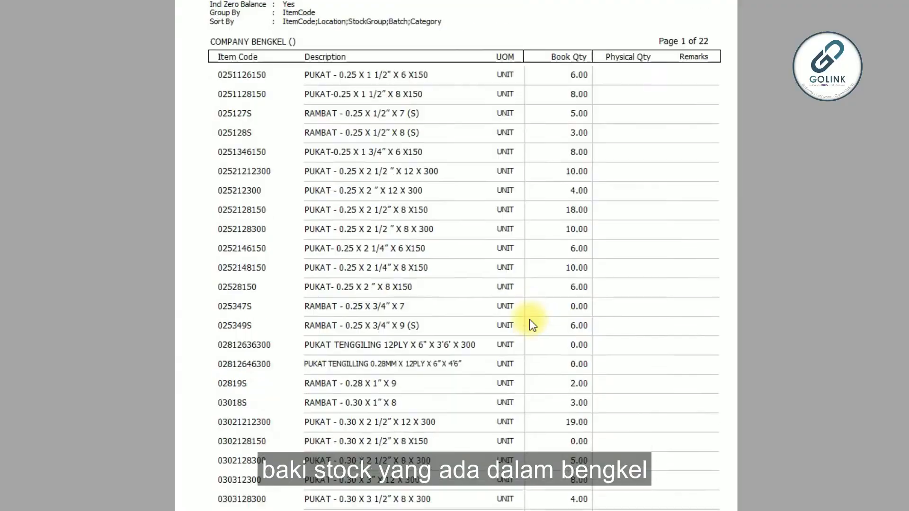
scroll(529, 322, "down", 15)
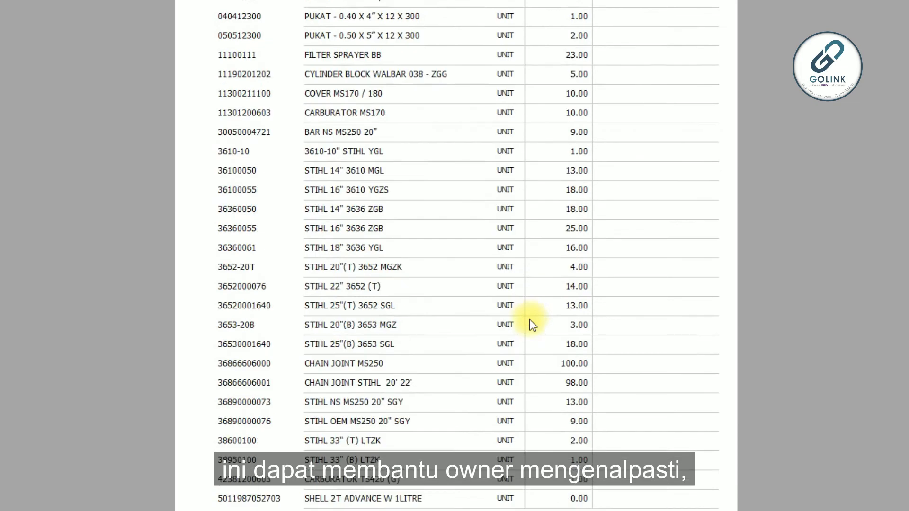
scroll(532, 325, "down", 5)
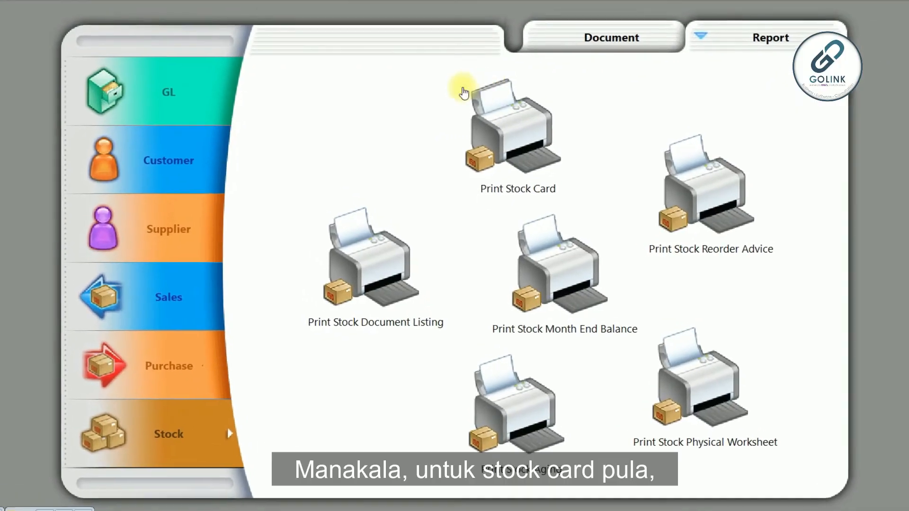
- Generate the Stock Card for 01/May/2022 to 31/May/2022 and preview its Stock Card report to review stock movements by date
double_click(520, 141)
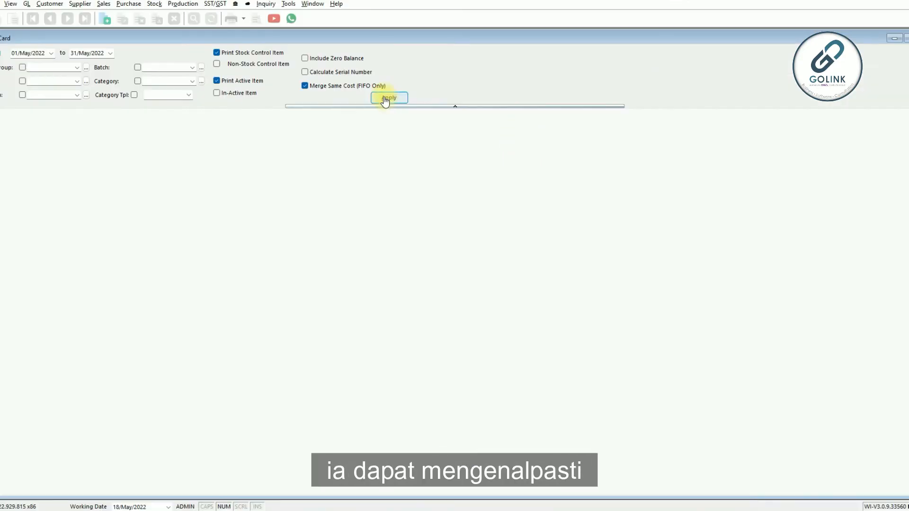
left_click(388, 98)
left_click(232, 18)
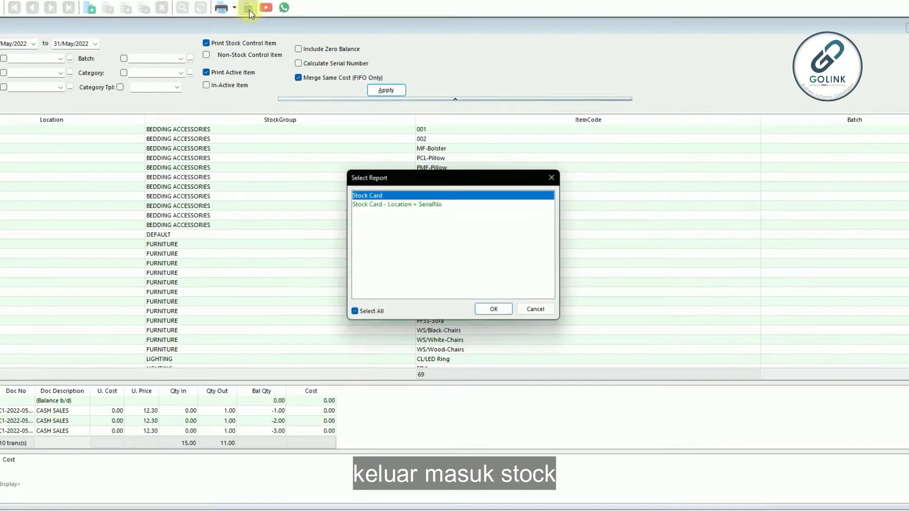
left_click(501, 316)
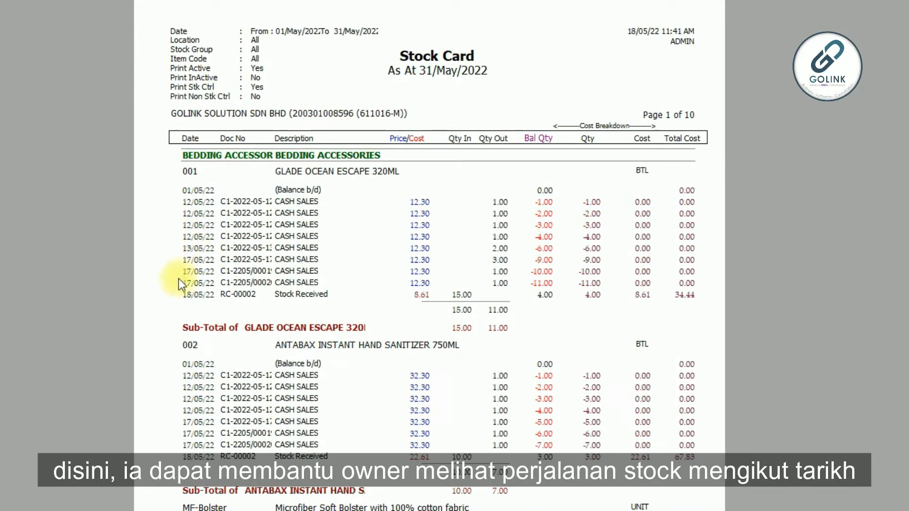
scroll(231, 319, "down", 3)
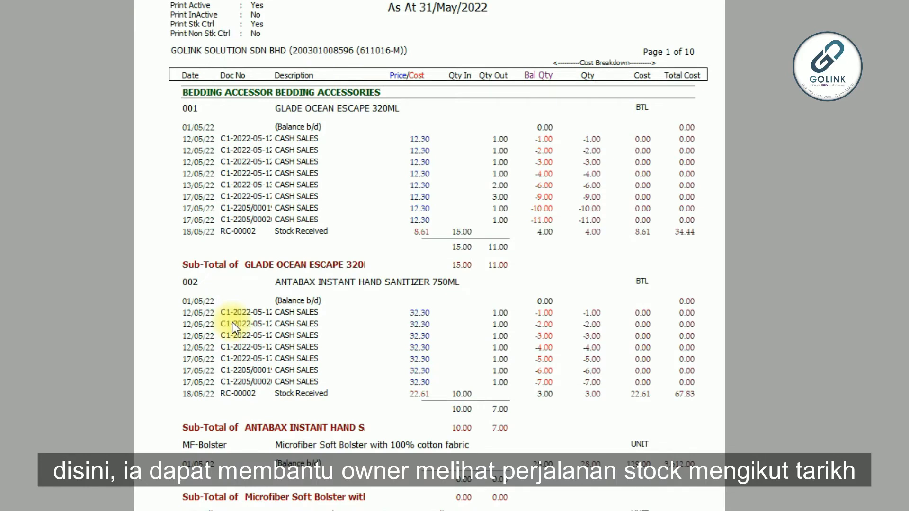
scroll(237, 325, "down", 9)
scroll(241, 333, "down", 20)
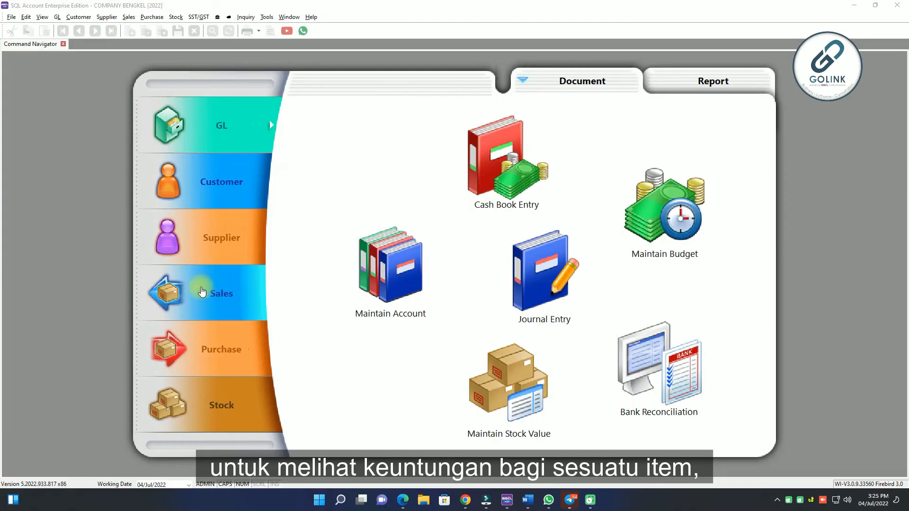
- Generate the sales Profit & Loss by Document report and preview its Sales P&L By Document - Level 1 layout to review profit per item
left_click(225, 294)
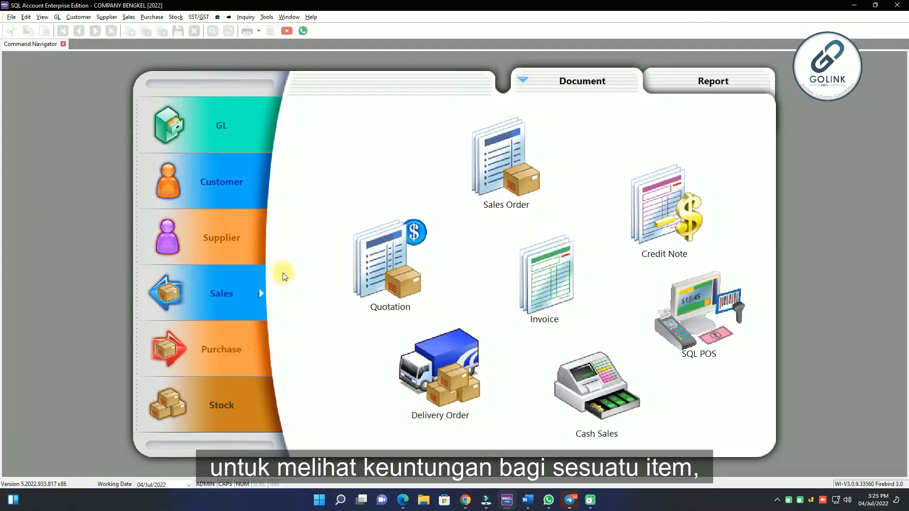
left_click(724, 84)
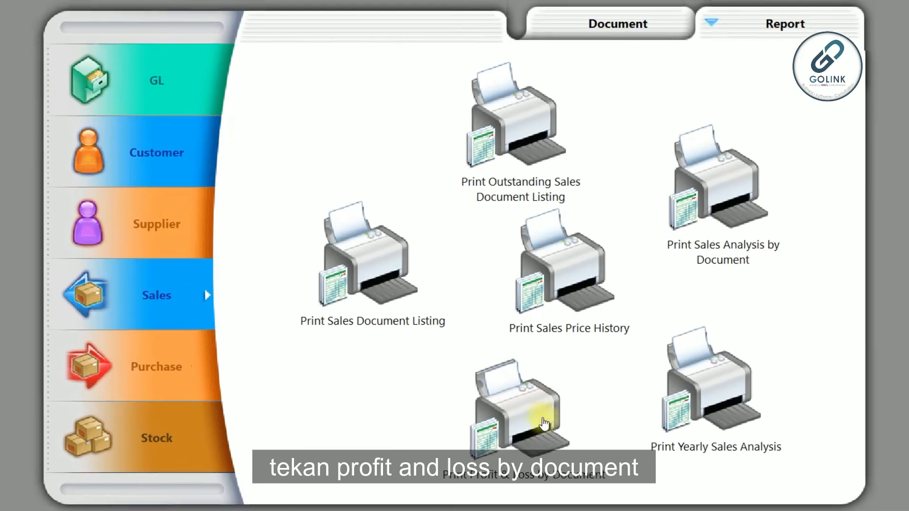
left_click(516, 412)
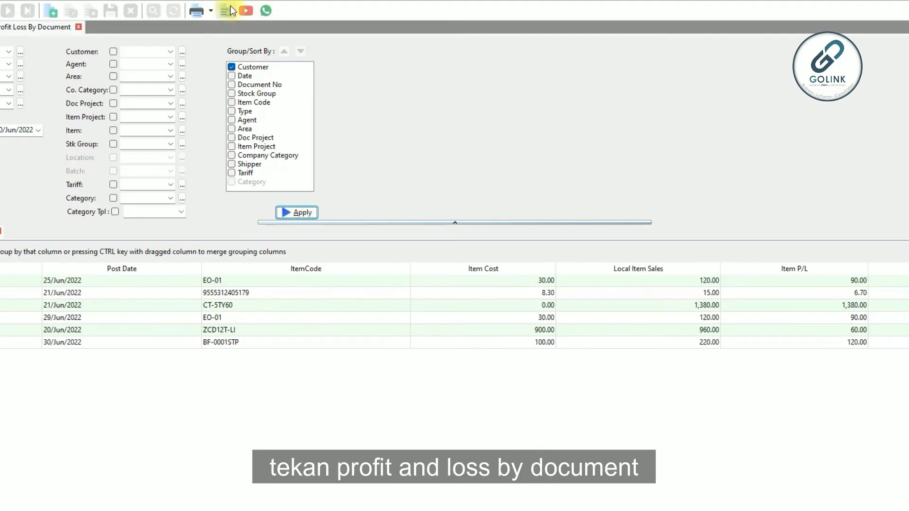
left_click(224, 11)
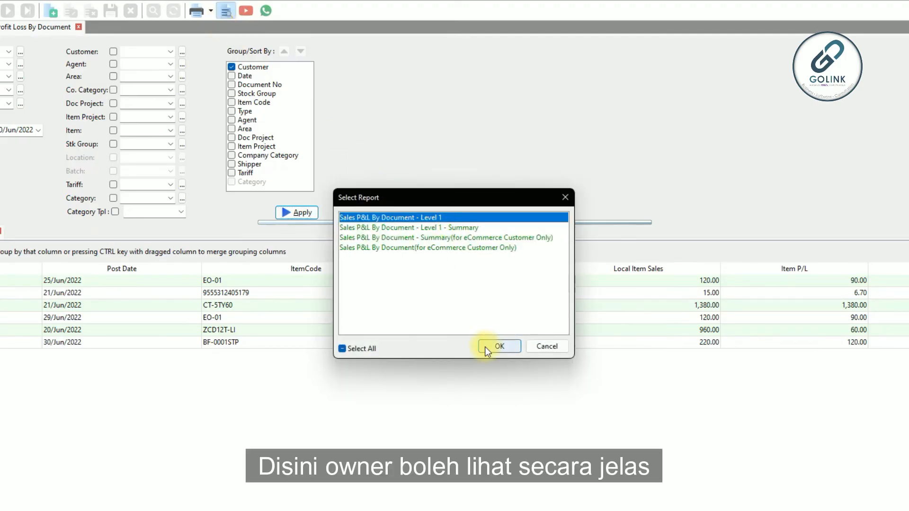
left_click(497, 346)
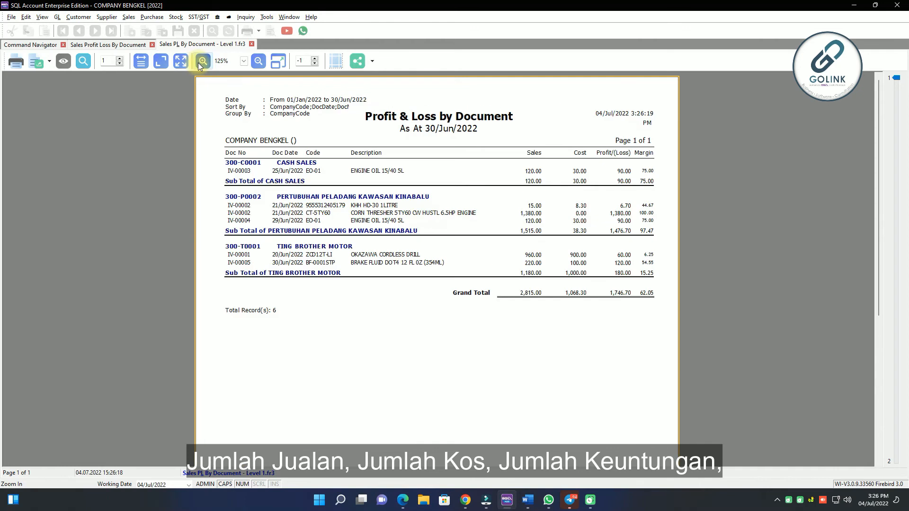
left_click(199, 63)
left_click(199, 64)
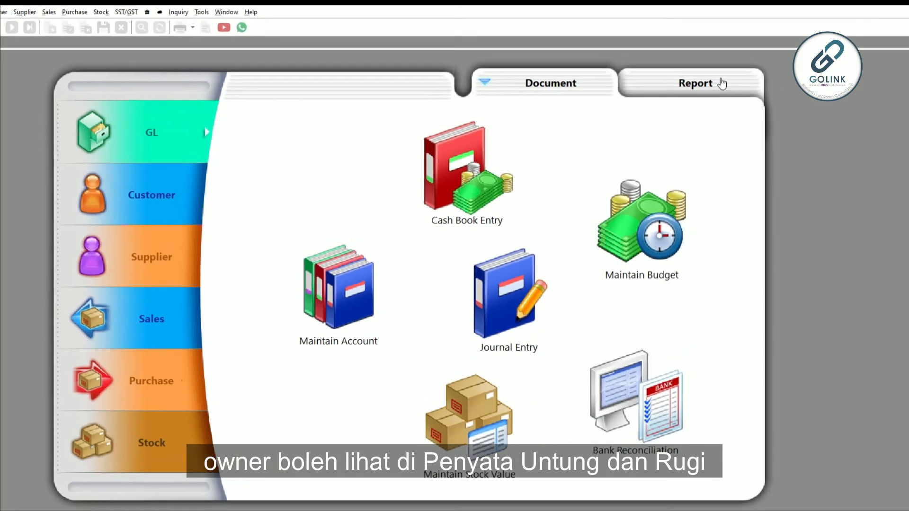
- Generate the GL Profit & Loss Statement in the This Month vs This Year format with Zero Balance Account included
left_click(736, 87)
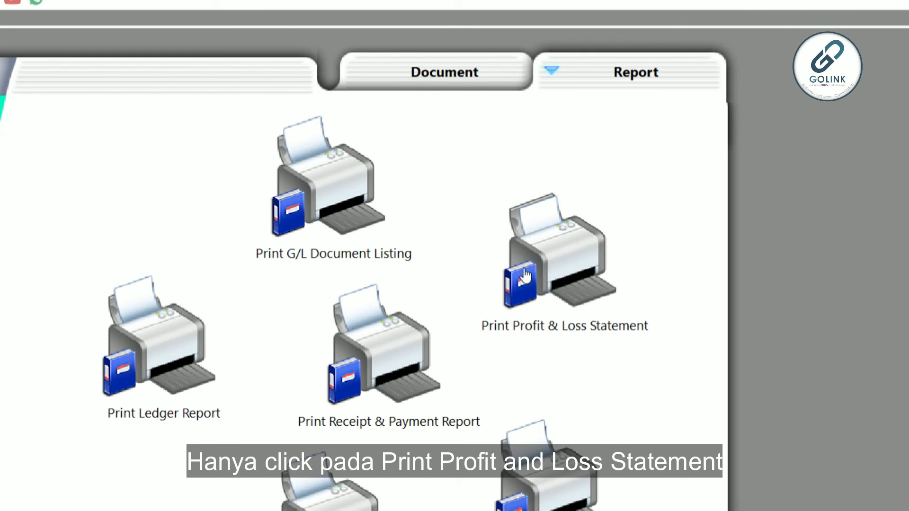
left_click(526, 276)
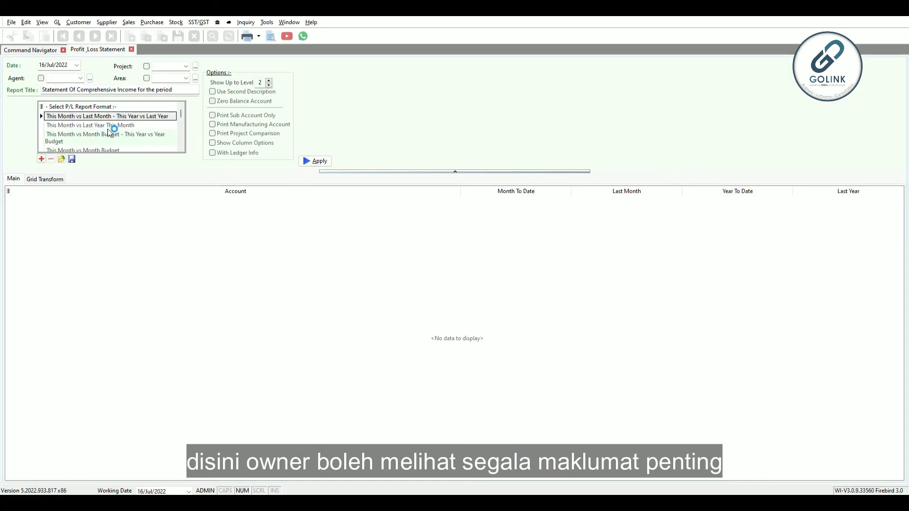
left_click(213, 102)
left_click(318, 162)
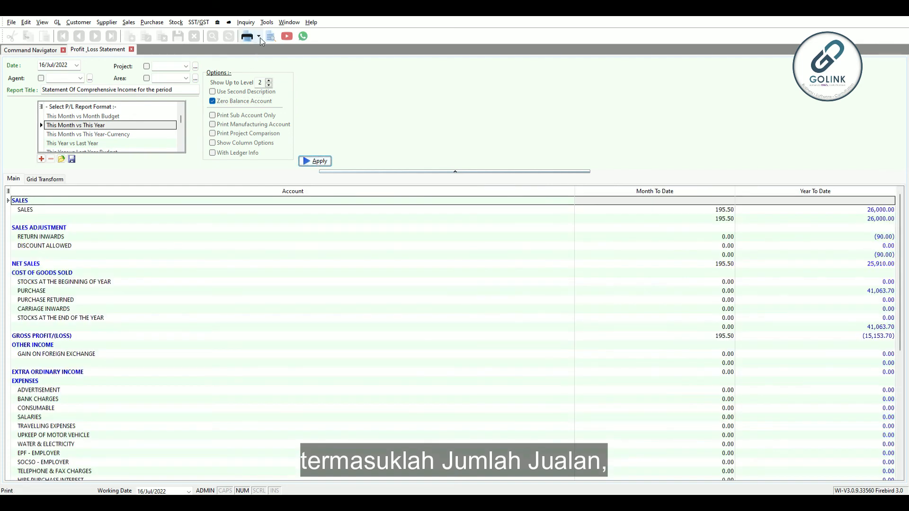
- Preview the Profit & Loss Statement and look through its sales, cost of goods sold, expenses and net profit sections
left_click(273, 42)
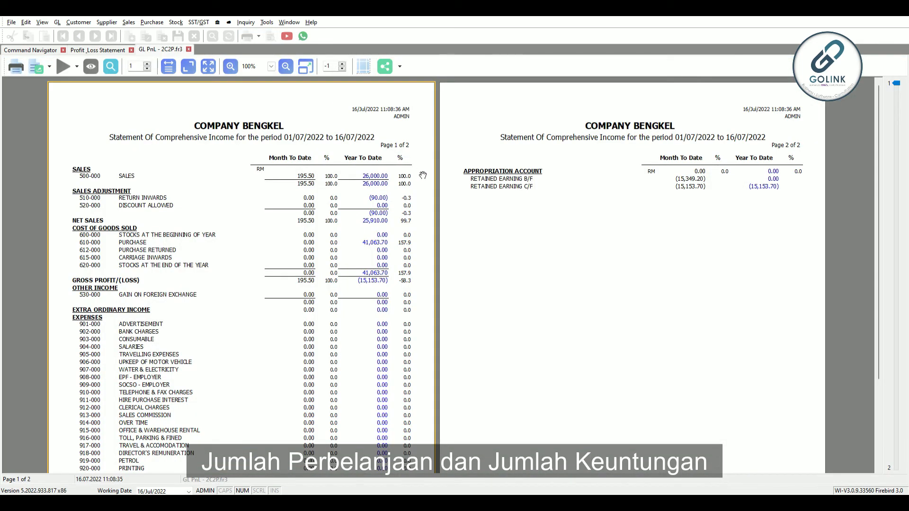
scroll(423, 175, "down", 3)
scroll(423, 175, "up", 2)
scroll(423, 175, "down", 2)
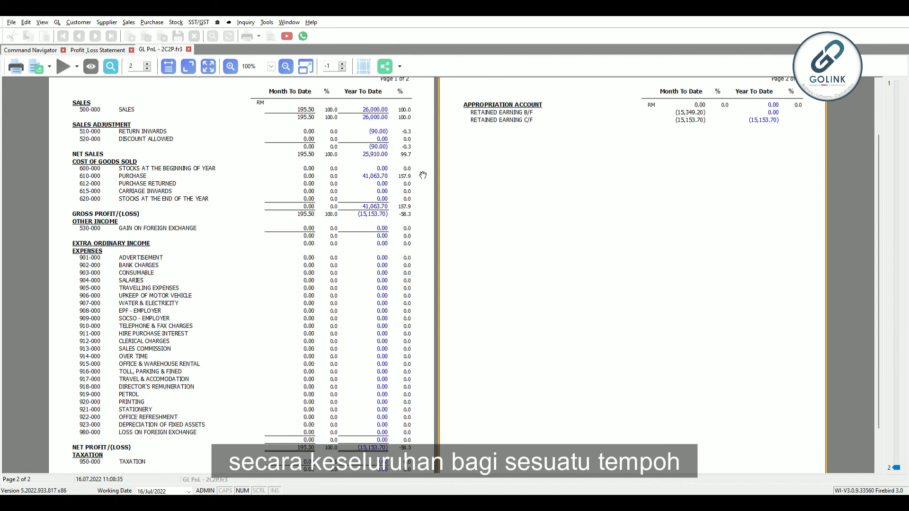